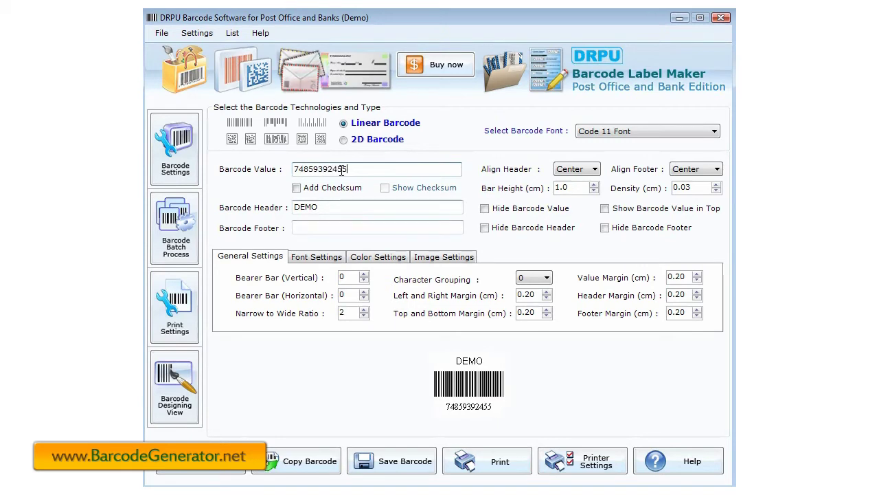
# Step: Set the linear barcode font to Planet Font
pyautogui.click(314, 228)
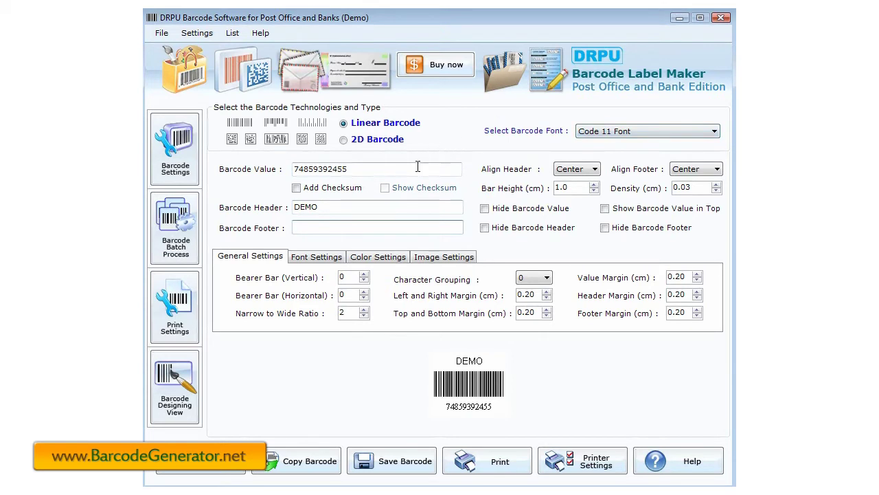
pyautogui.click(591, 134)
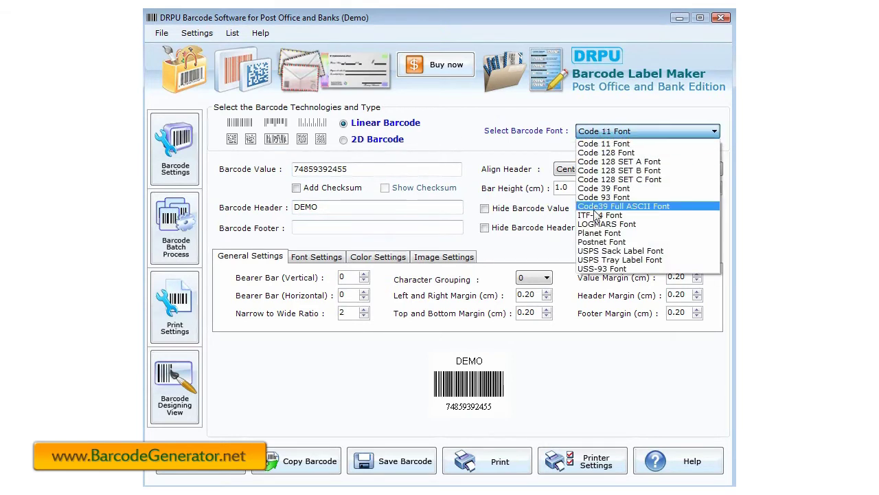
pyautogui.click(597, 272)
pyautogui.press('Down')
pyautogui.press('Down')
pyautogui.press('Down')
pyautogui.press('Down')
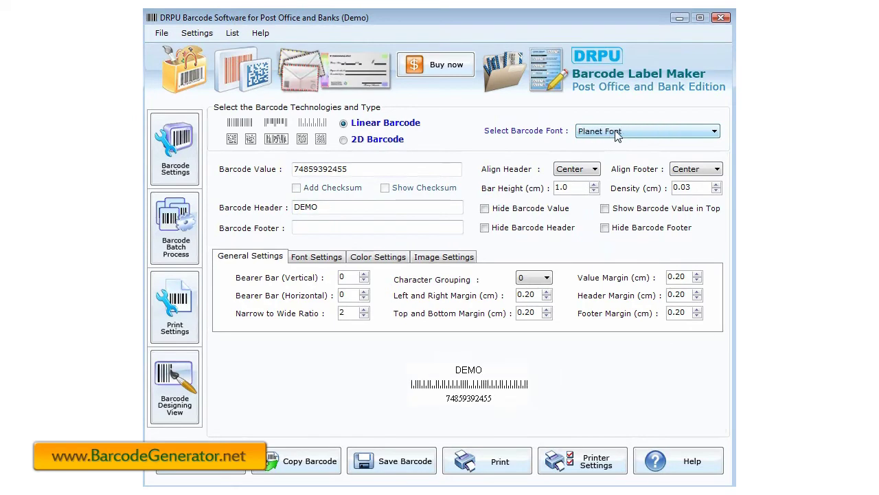
pyautogui.doubleClick(627, 132)
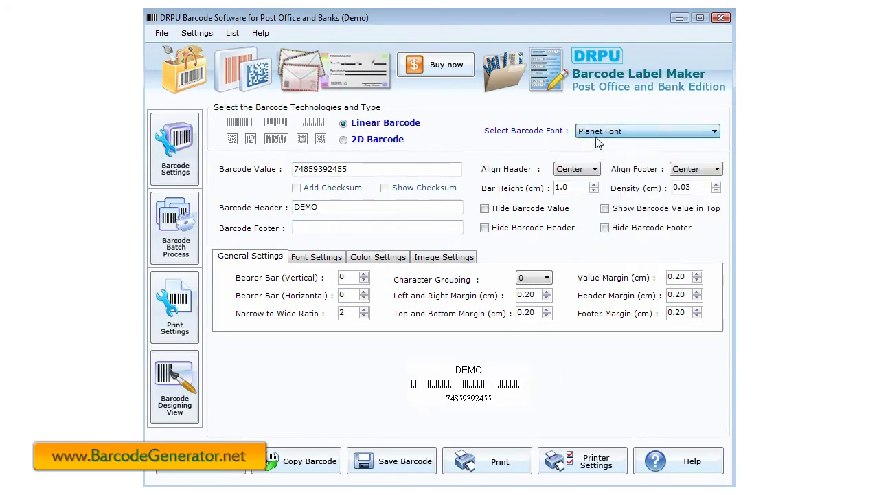
# Step: Switch the barcode technology to 2D Barcode and choose MICR Font
pyautogui.click(368, 141)
pyautogui.click(613, 134)
pyautogui.click(605, 152)
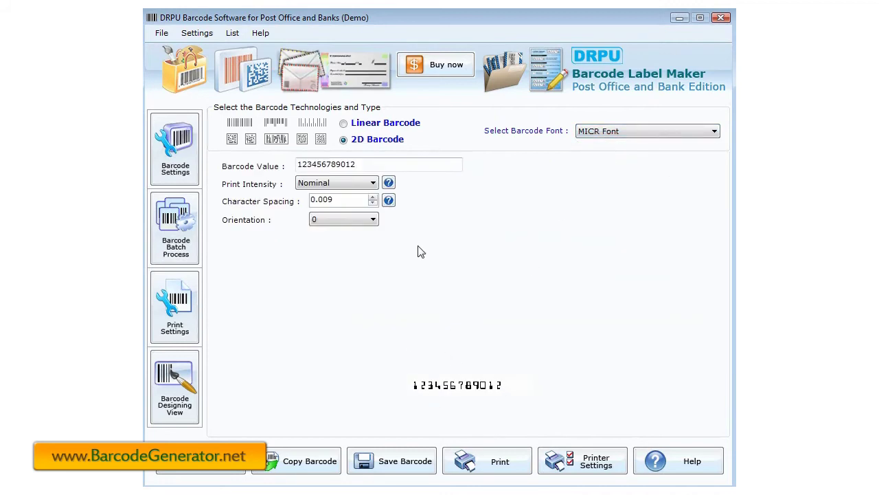
pyautogui.click(372, 197)
pyautogui.click(372, 196)
pyautogui.click(372, 196)
pyautogui.click(372, 196)
pyautogui.moveTo(357, 165); pyautogui.dragTo(240, 174)
pyautogui.click(366, 164)
pyautogui.write('7')
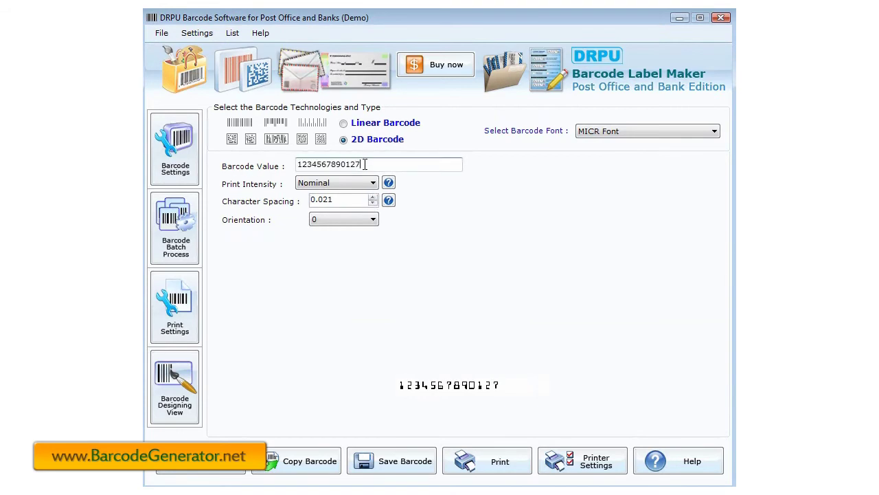
pyautogui.write('578453')
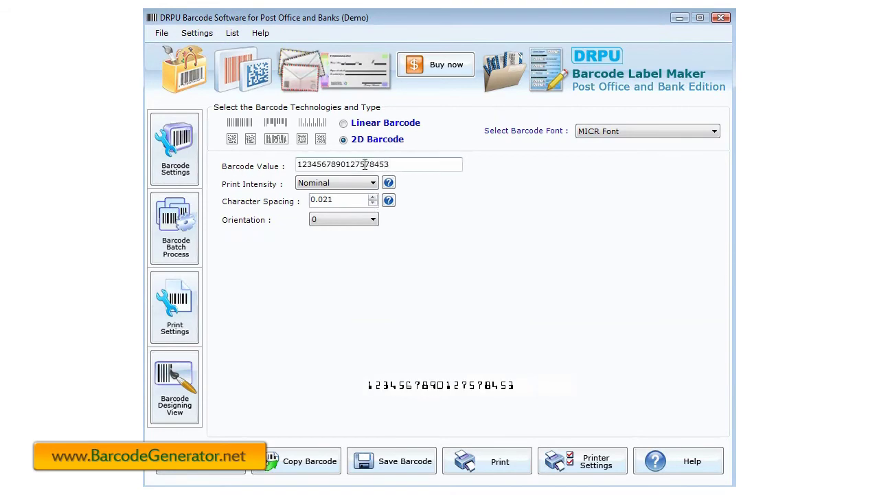
# Step: Set the MICR barcode's print intensity to Maximum, leaving the orientation at 0
pyautogui.click(373, 219)
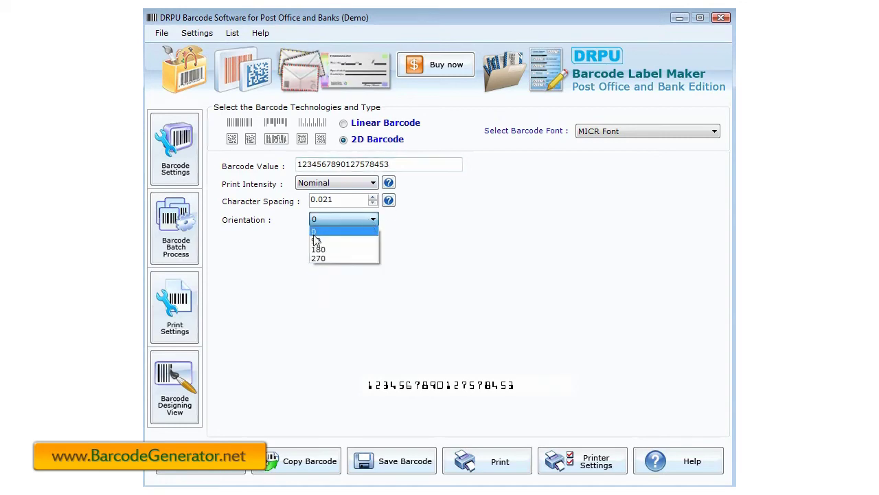
pyautogui.click(373, 220)
pyautogui.click(373, 182)
pyautogui.click(329, 212)
pyautogui.click(344, 184)
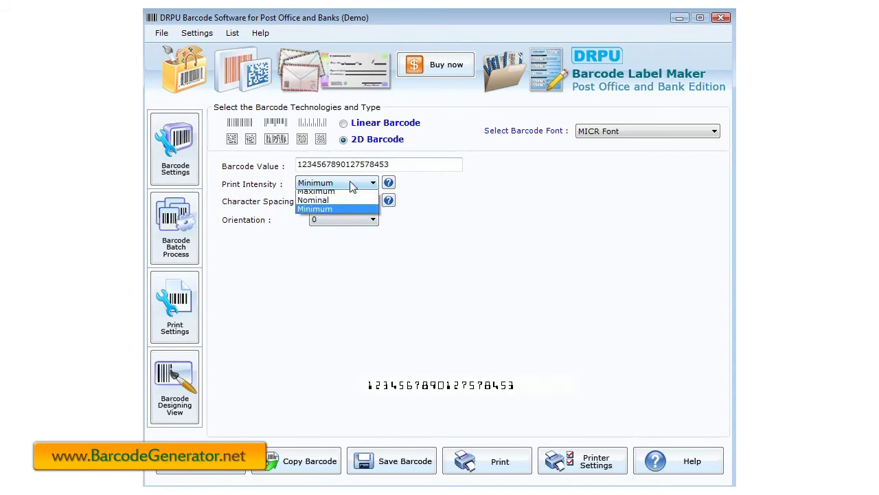
pyautogui.click(339, 197)
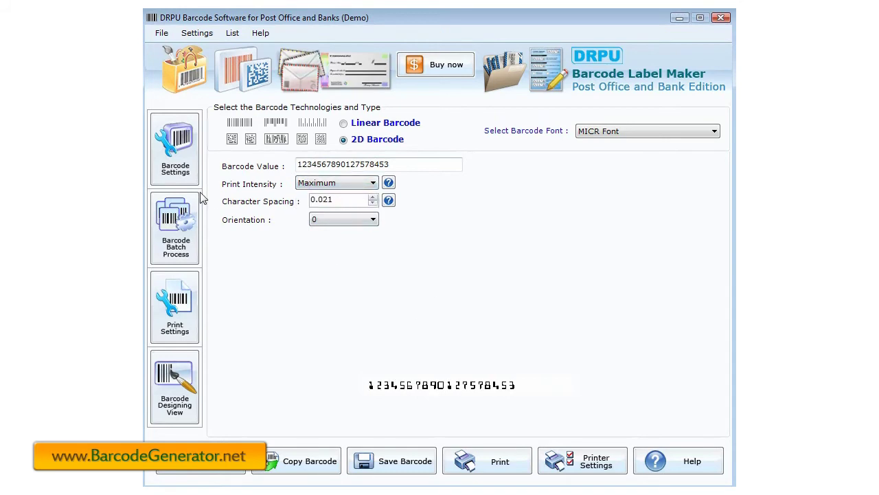
# Step: In the batch process, create a sequential barcode value list with prefix 43, range 345 to 390 and suffix 76
pyautogui.click(178, 251)
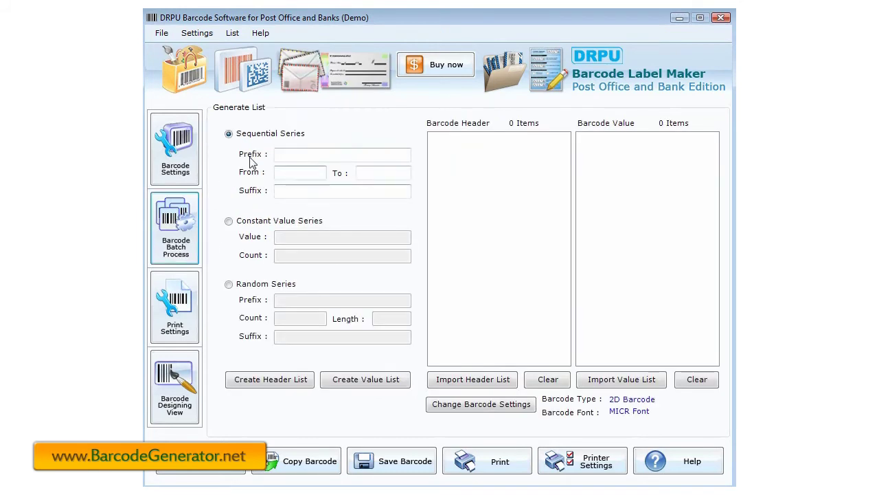
pyautogui.click(289, 155)
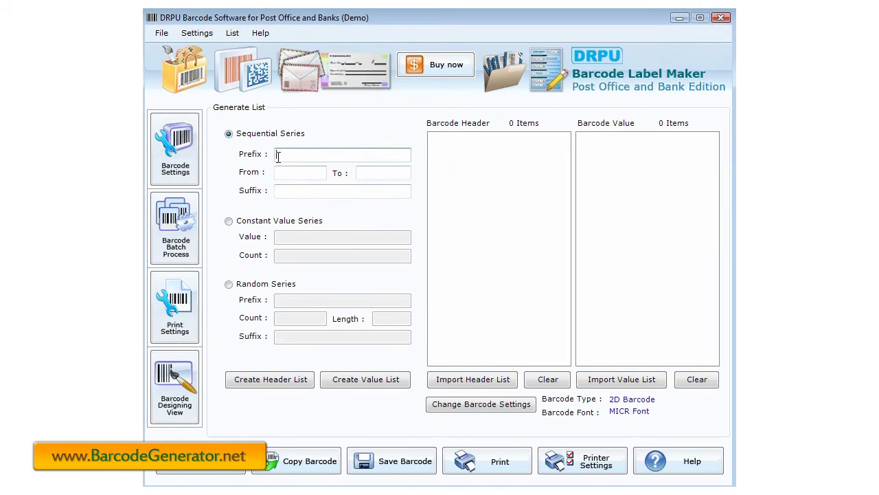
pyautogui.click(282, 190)
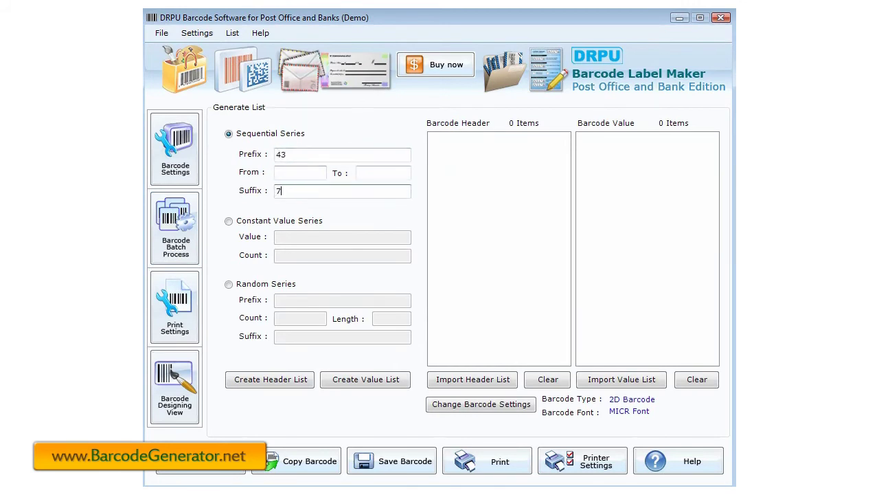
pyautogui.click(292, 173)
pyautogui.click(363, 171)
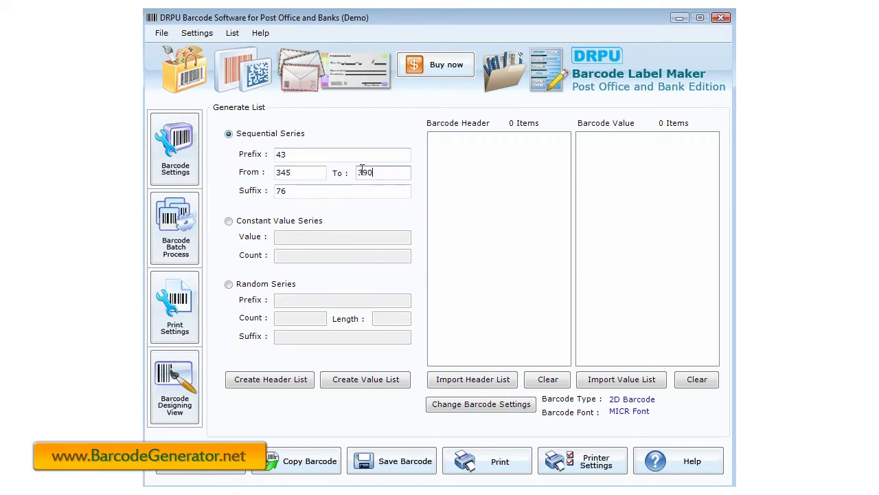
pyautogui.click(365, 386)
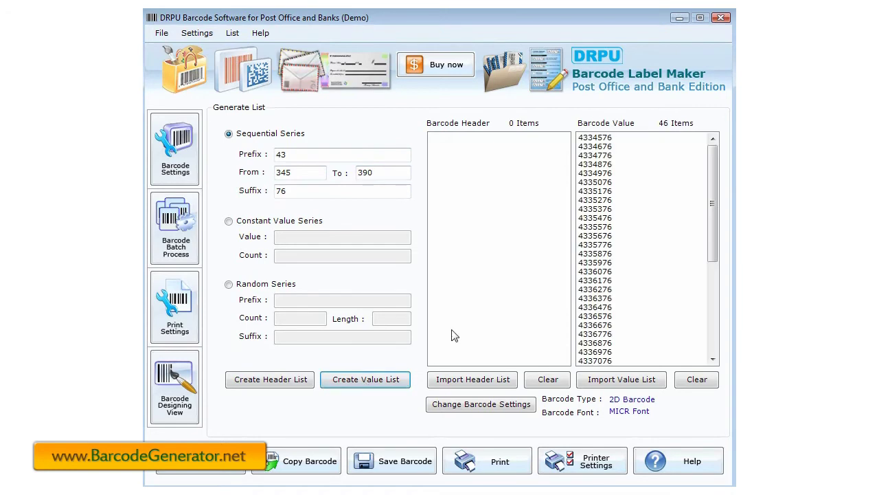
pyautogui.moveTo(712, 207); pyautogui.dragTo(712, 144)
# Step: Create a constant value series for the barcode value list with value 765436 and count 30
pyautogui.click(252, 227)
pyautogui.click(293, 236)
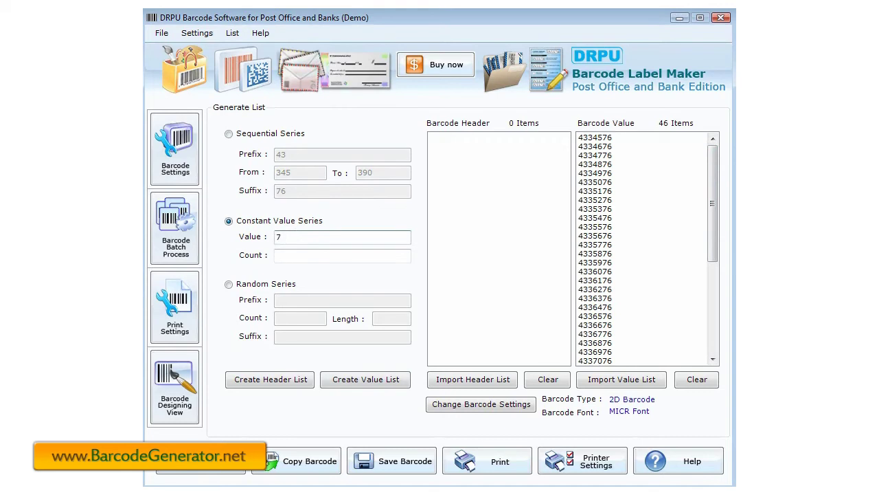
pyautogui.click(306, 254)
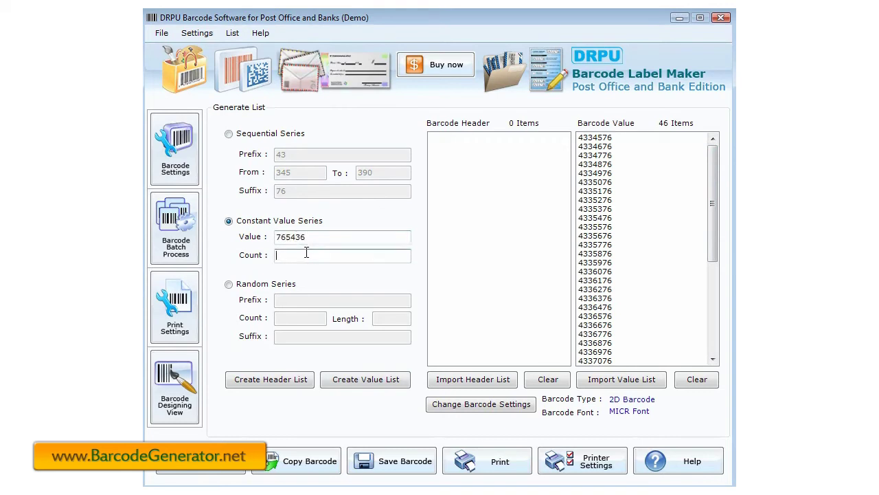
pyautogui.write('30')
pyautogui.click(347, 379)
pyautogui.moveTo(712, 254)
pyautogui.mouseDown()
pyautogui.moveTo(712, 289)
pyautogui.moveTo(712, 165)
pyautogui.mouseUp()
# Step: Create a random series for the barcode value list with prefix 56, count 20, length 6 and suffix 897
pyautogui.click(235, 285)
pyautogui.click(302, 300)
pyautogui.write('56')
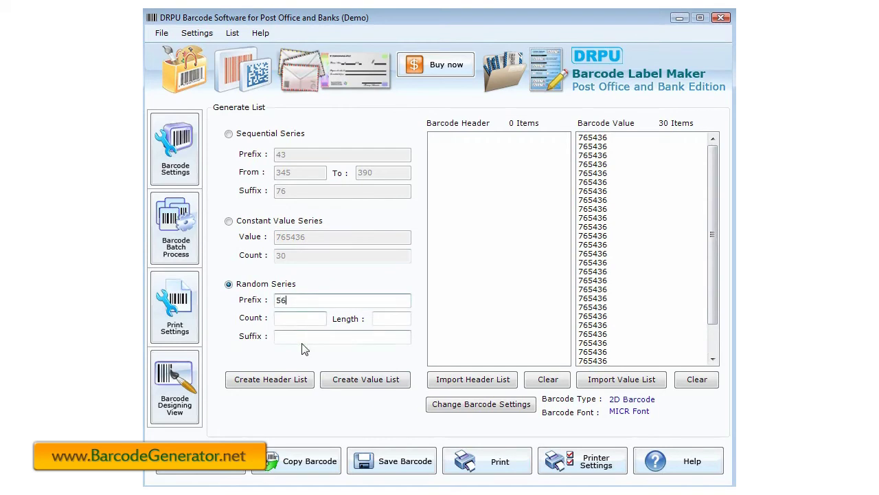
pyautogui.click(298, 321)
pyautogui.click(388, 320)
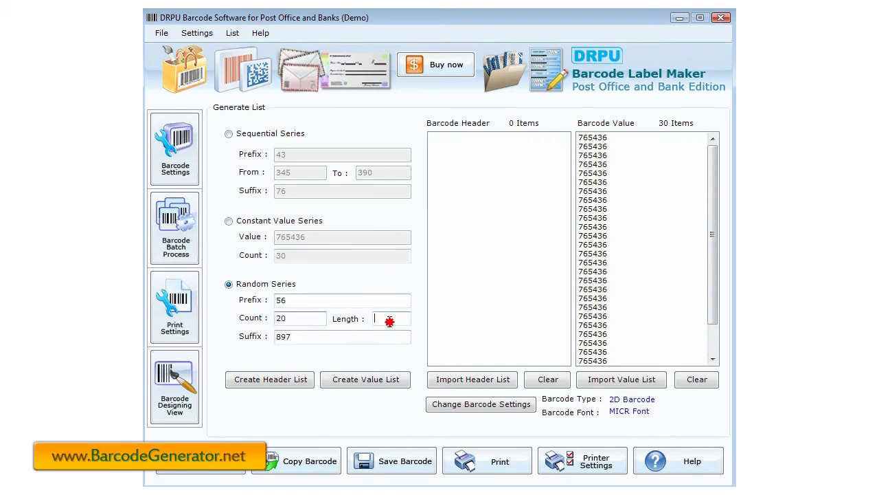
pyautogui.click(371, 379)
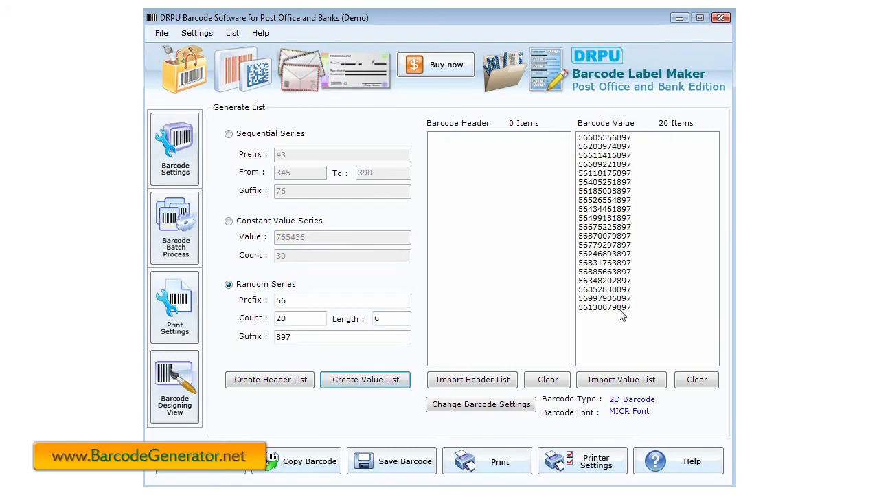
# Step: Set the print layout to 3 rows in 1 column and check the print preview at 100%
pyautogui.click(176, 328)
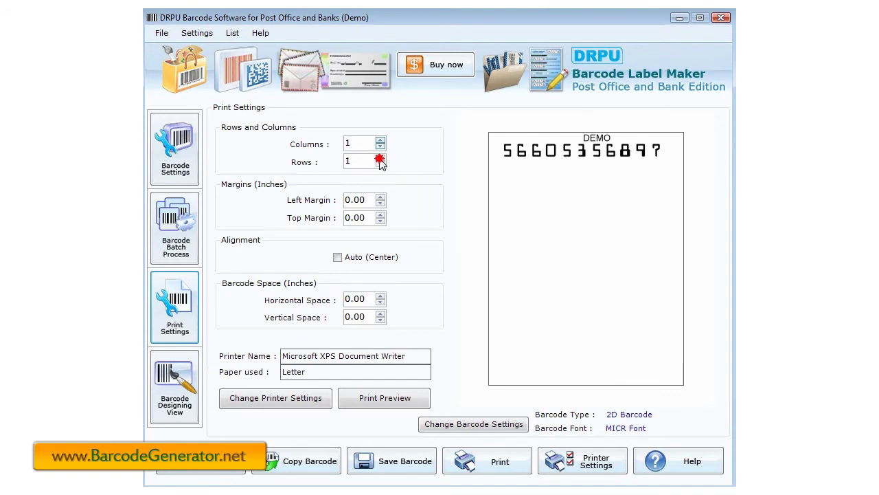
pyautogui.scroll(2, 352, 168)
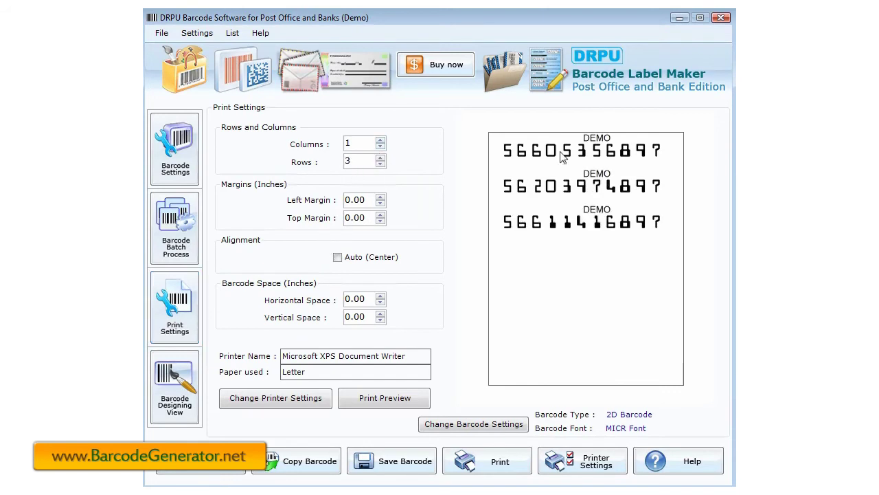
pyautogui.click(385, 398)
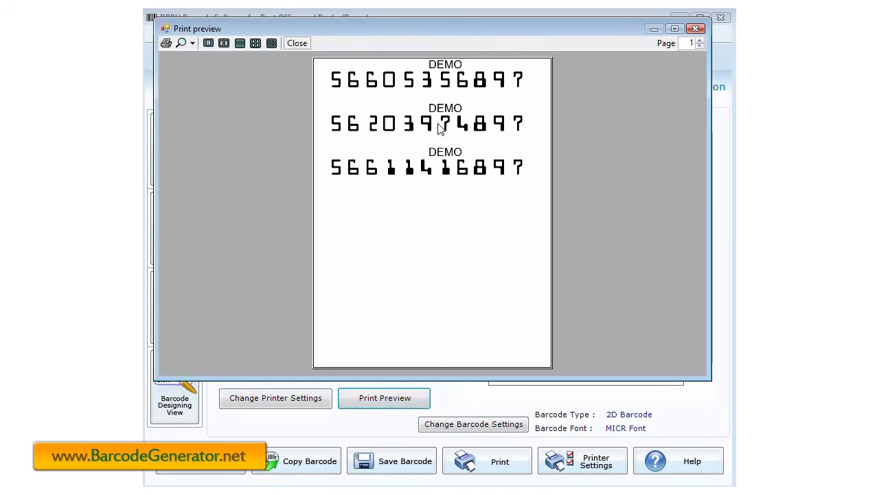
pyautogui.click(192, 43)
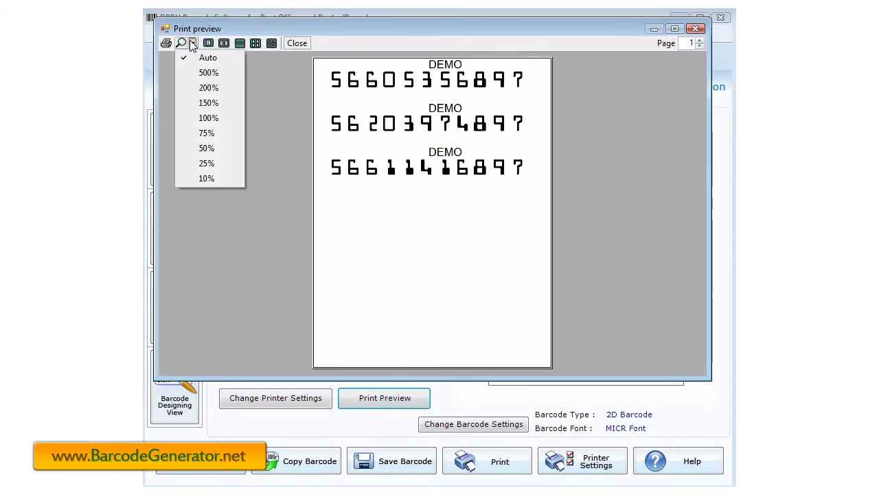
pyautogui.click(212, 119)
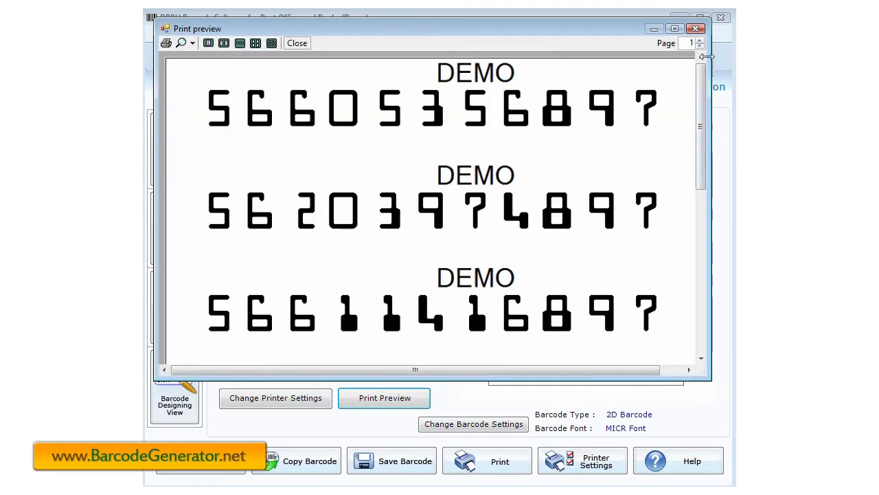
pyautogui.click(695, 29)
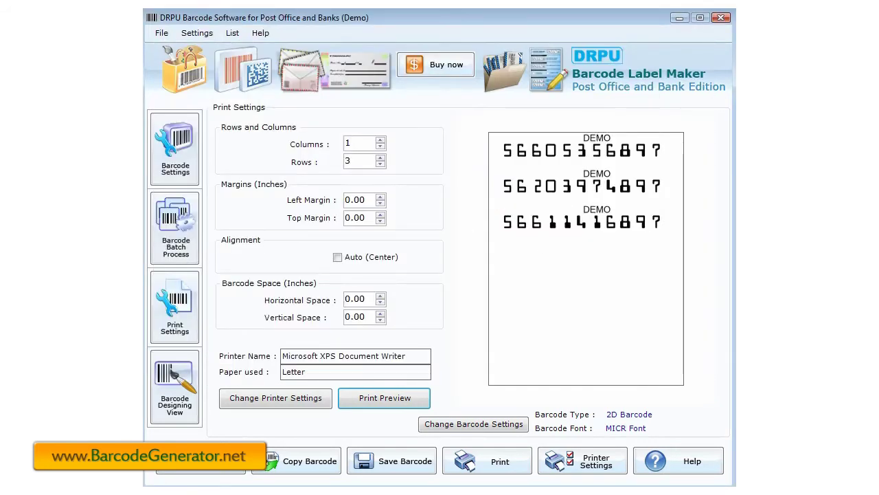
# Step: Switch to the Barcode Designing view and create a rectangular label named Document1, 88 mm high and 181 mm wide
pyautogui.click(172, 411)
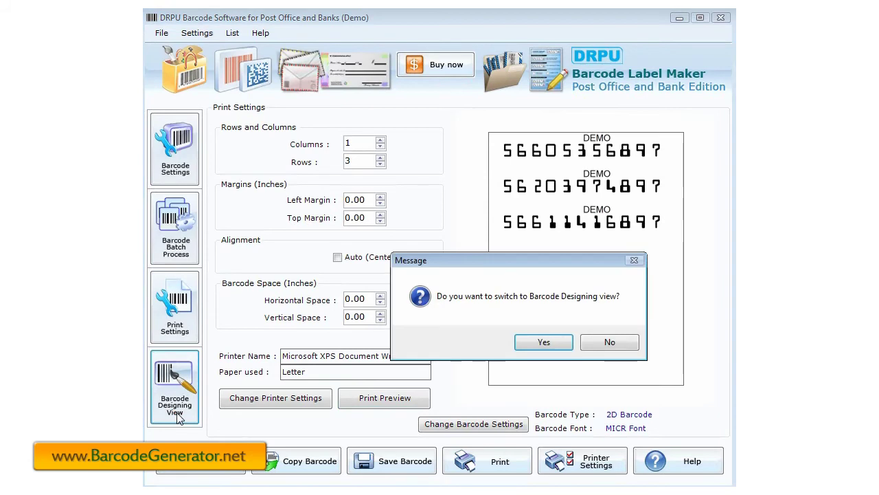
pyautogui.click(544, 342)
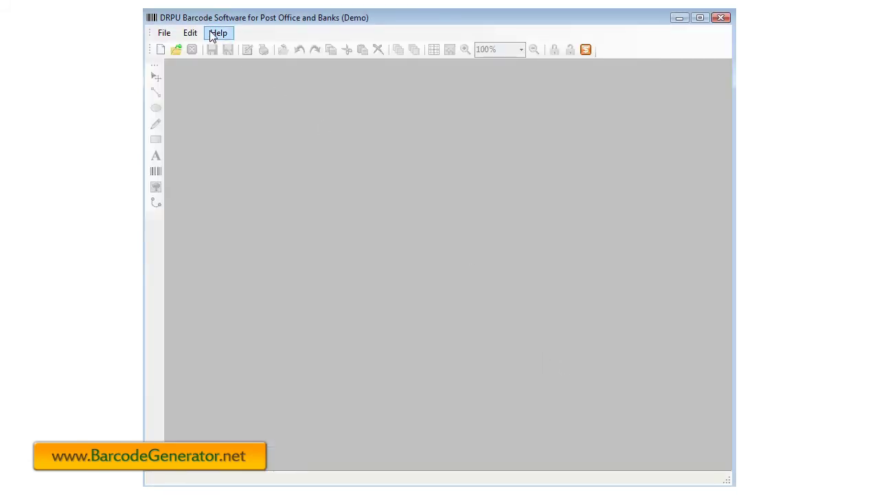
pyautogui.click(172, 34)
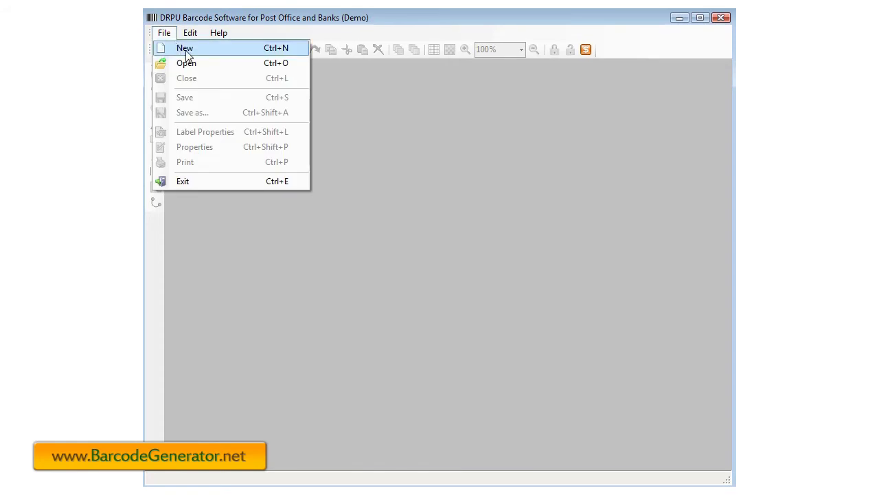
pyautogui.click(182, 47)
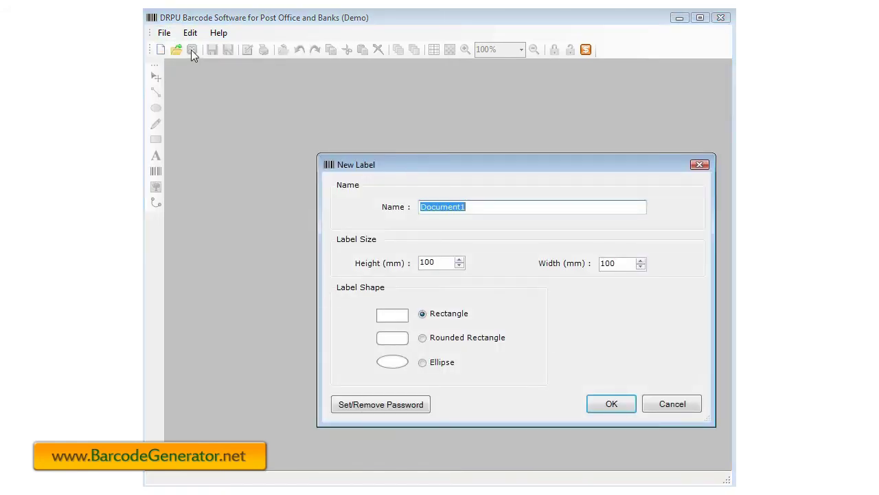
pyautogui.doubleClick(443, 261)
pyautogui.write('88')
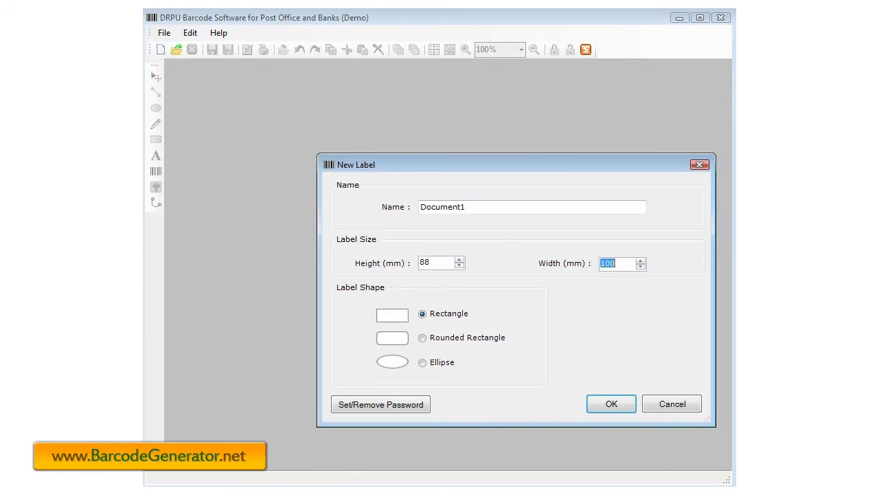
pyautogui.write('181')
pyautogui.click(601, 402)
# Step: Start inserting a picture and browse the MainDISK (D:) drive to the "barcode images" folder inside "raw files"
pyautogui.click(156, 187)
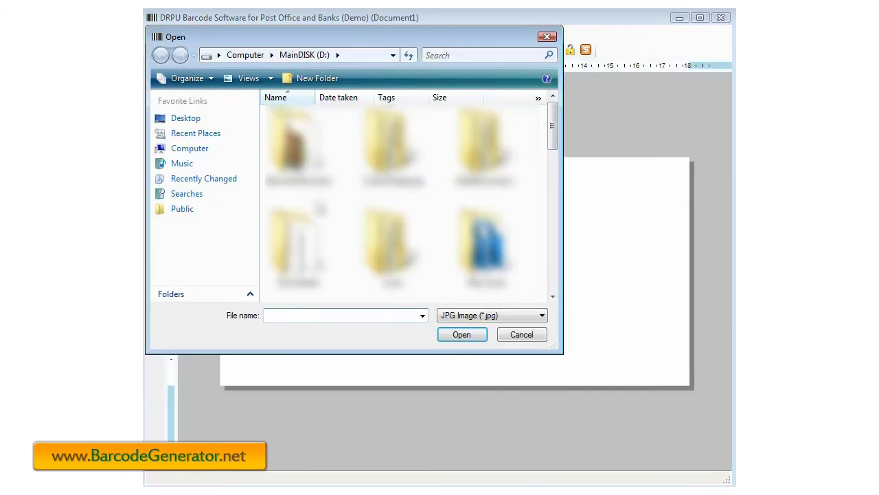
pyautogui.click(190, 147)
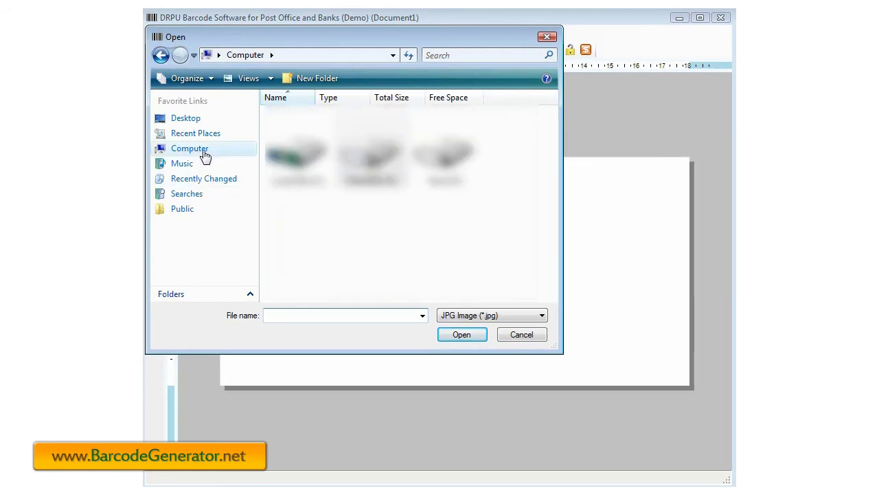
pyautogui.doubleClick(378, 155)
pyautogui.scroll(-5, 406, 199)
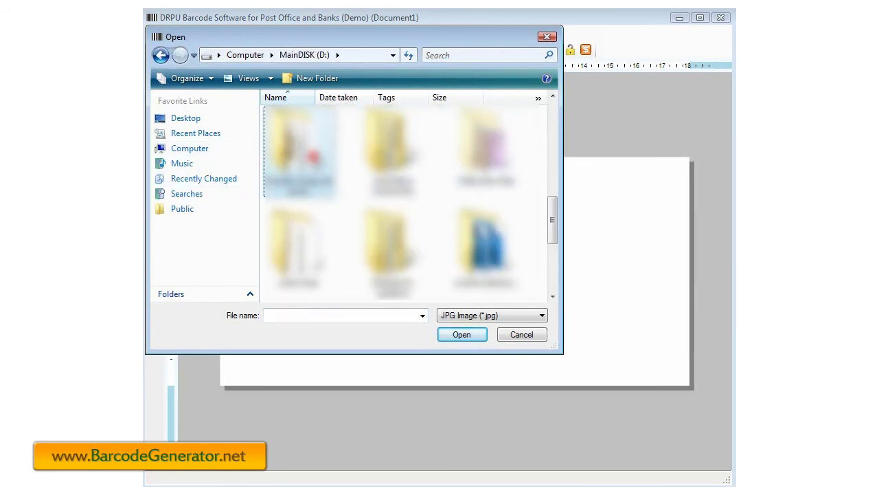
pyautogui.doubleClick(316, 163)
pyautogui.doubleClick(368, 147)
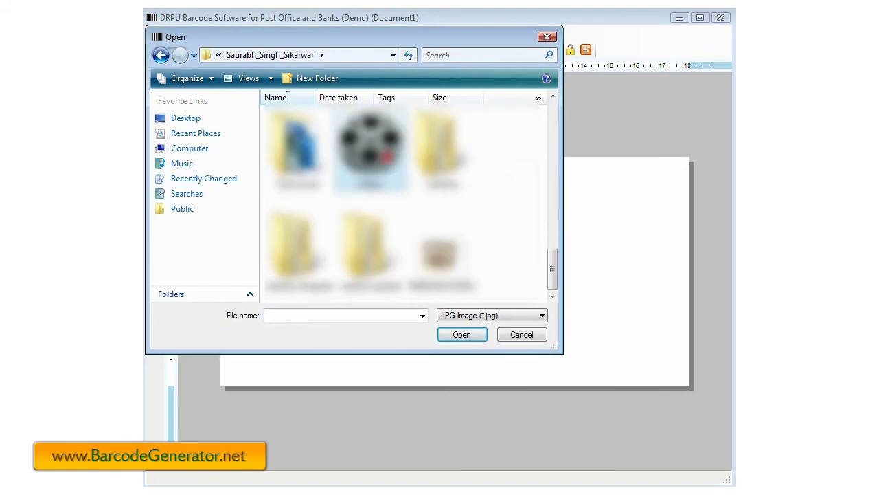
pyautogui.press('Return')
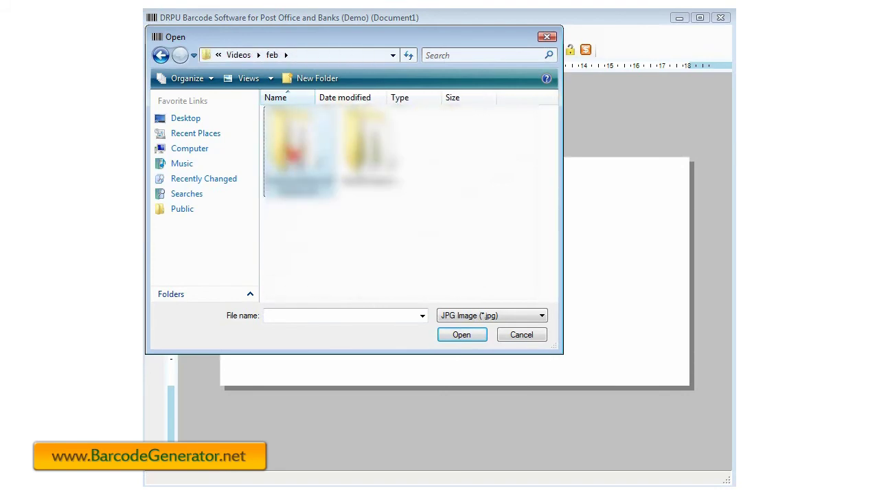
pyautogui.press('Return')
pyautogui.click(371, 147)
pyautogui.press('Return')
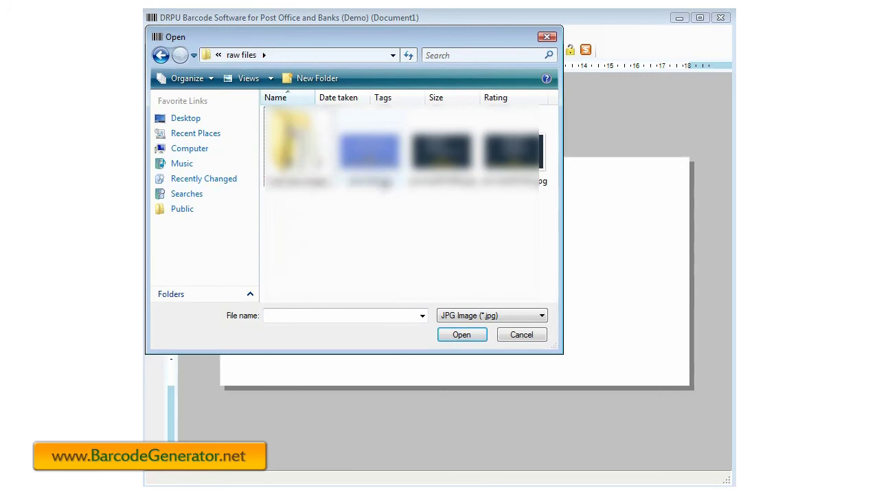
pyautogui.press('Return')
# Step: Insert cheque.jpg as a picture object covering the whole label area
pyautogui.click(371, 154)
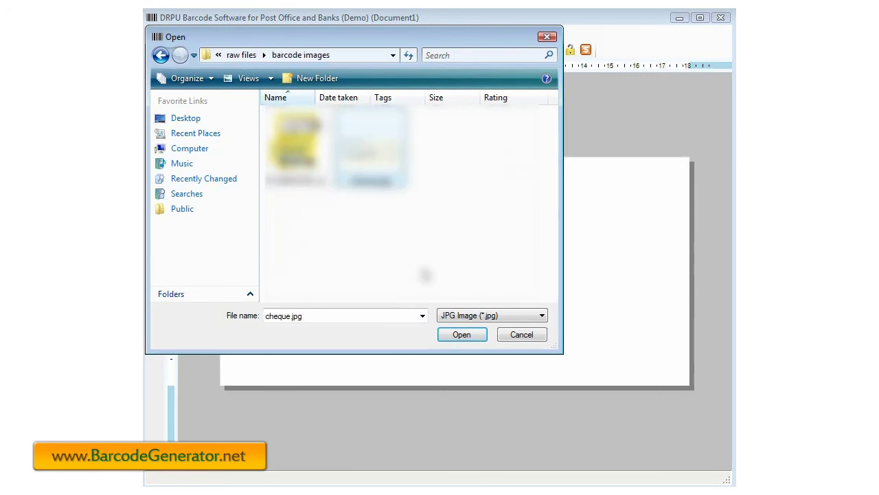
pyautogui.click(462, 334)
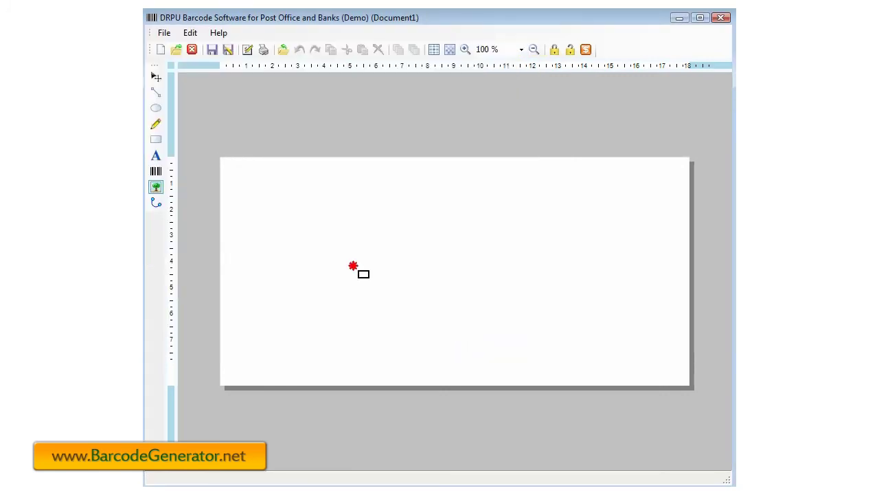
pyautogui.moveTo(221, 157); pyautogui.dragTo(692, 389)
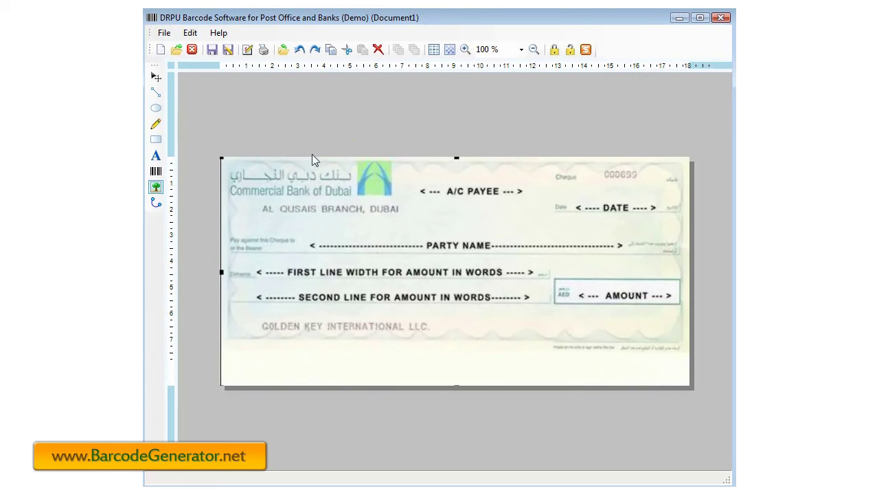
# Step: Add a barcode object to the label and place it about 60 mm from the left and 58 mm from the top
pyautogui.click(155, 171)
pyautogui.click(376, 362)
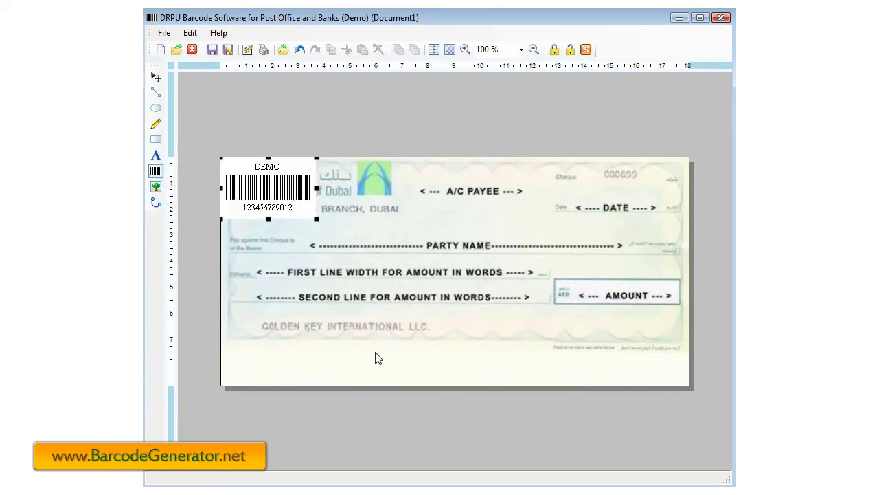
pyautogui.moveTo(266, 186); pyautogui.dragTo(423, 341)
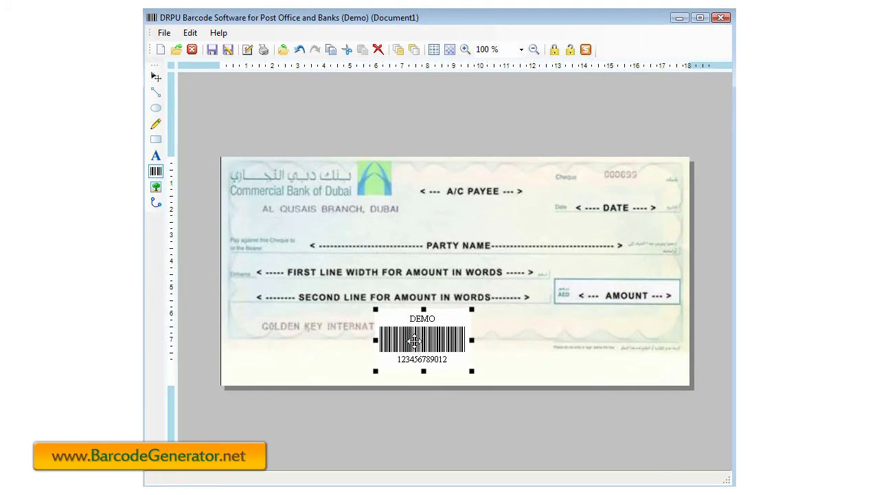
# Step: Change the barcode's linear font to Postnet Font and move it down into the blank strip below the cheque
pyautogui.doubleClick(415, 338)
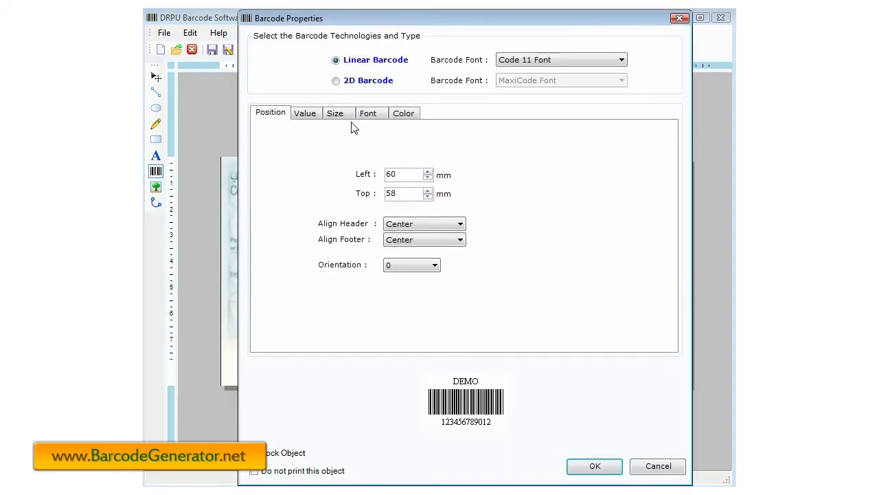
pyautogui.click(526, 62)
pyautogui.click(530, 172)
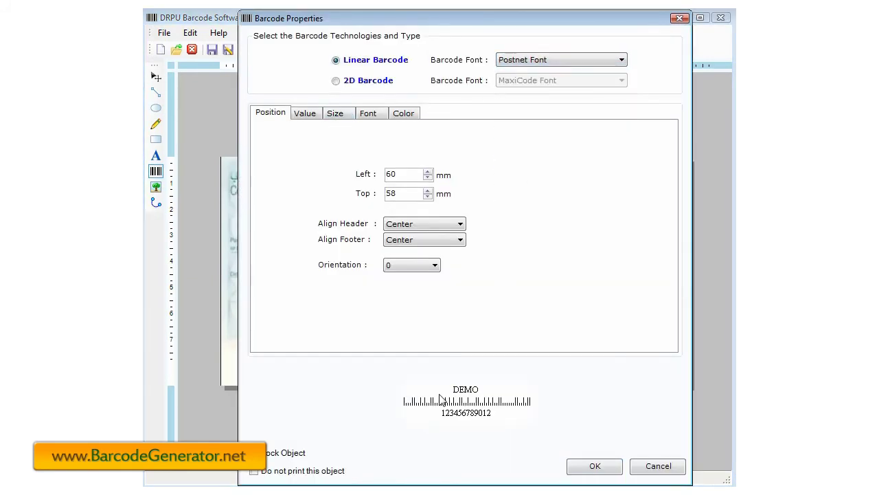
pyautogui.click(592, 465)
pyautogui.moveTo(447, 320); pyautogui.dragTo(445, 352)
pyautogui.click(573, 373)
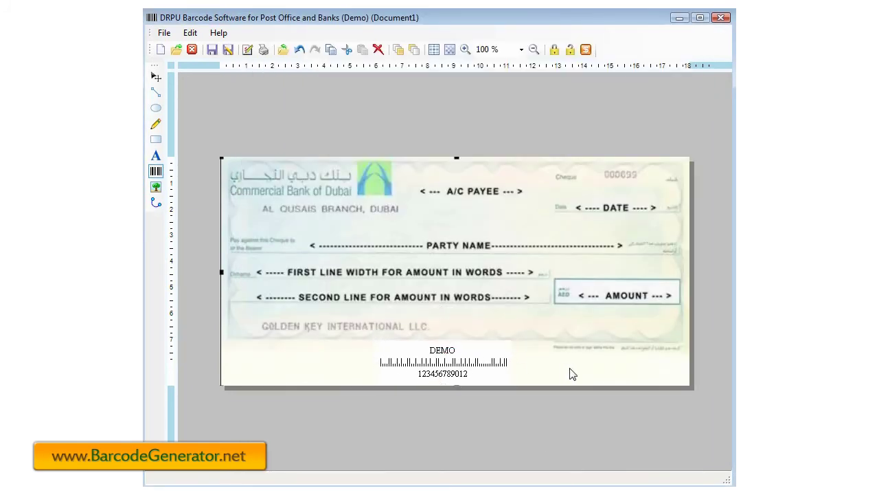
# Step: Check the cheque label's print preview in an enlarged window at a closer zoom, without printing it
pyautogui.click(164, 35)
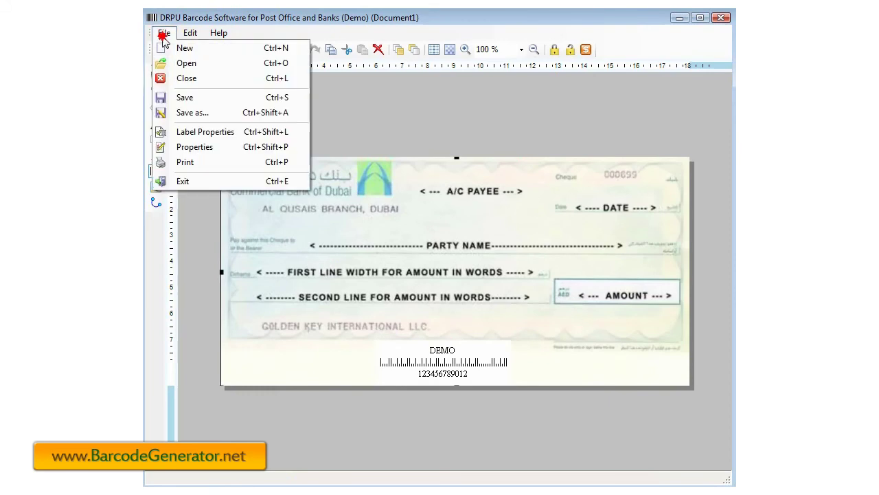
pyautogui.click(196, 159)
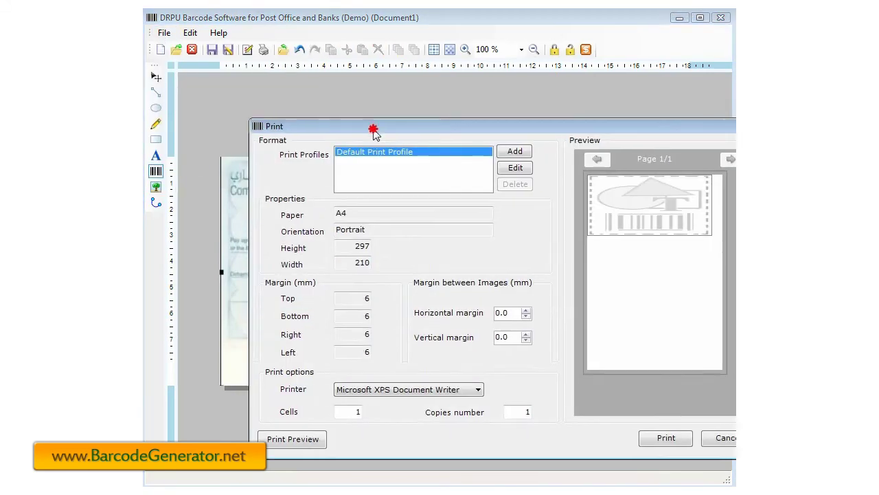
pyautogui.moveTo(374, 134); pyautogui.dragTo(327, 127)
pyautogui.click(254, 433)
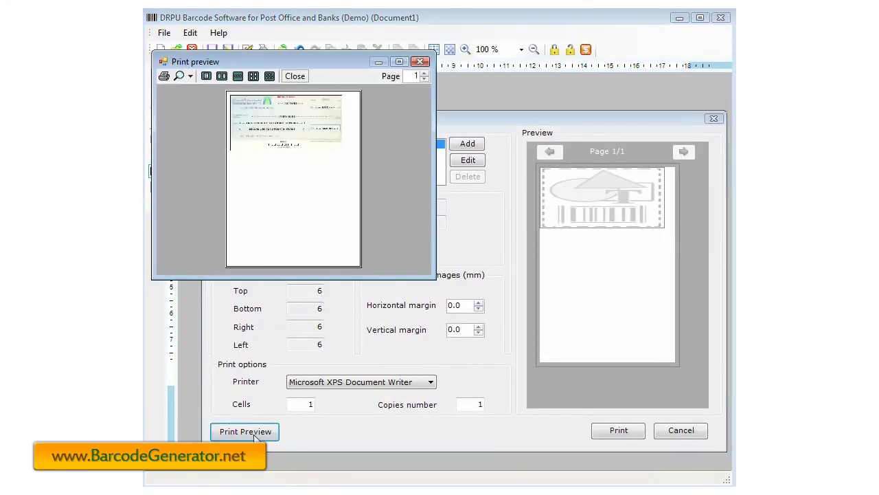
pyautogui.moveTo(427, 275); pyautogui.dragTo(539, 395)
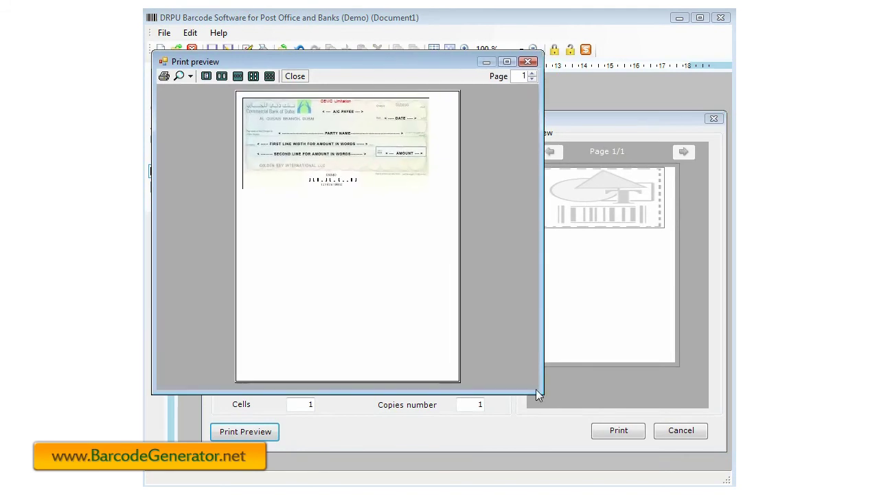
pyautogui.click(191, 76)
pyautogui.click(220, 152)
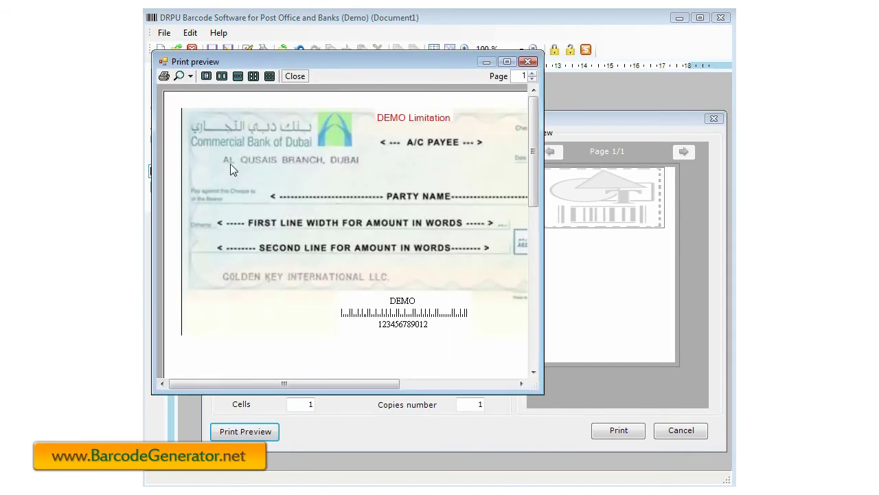
pyautogui.click(528, 62)
pyautogui.click(704, 121)
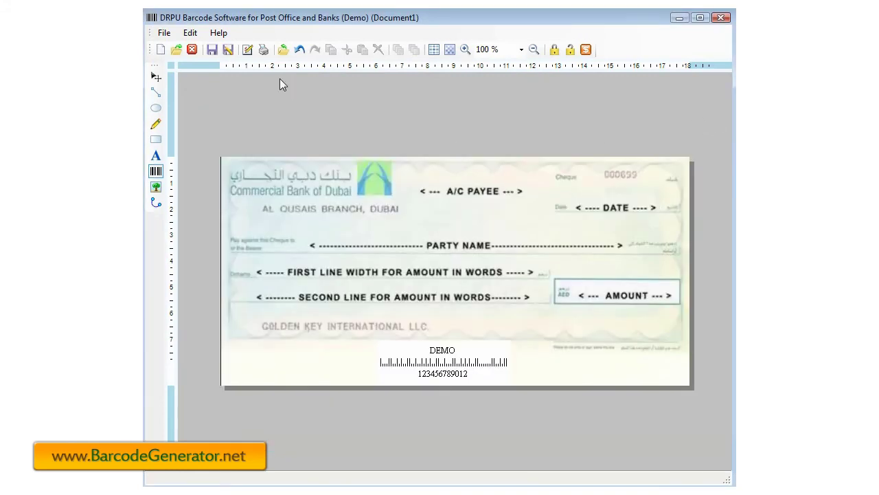
# Step: Save the label as "cheque barcode" in DRPU Barcode (*.drb) format and close the designing view
pyautogui.click(164, 33)
pyautogui.click(196, 100)
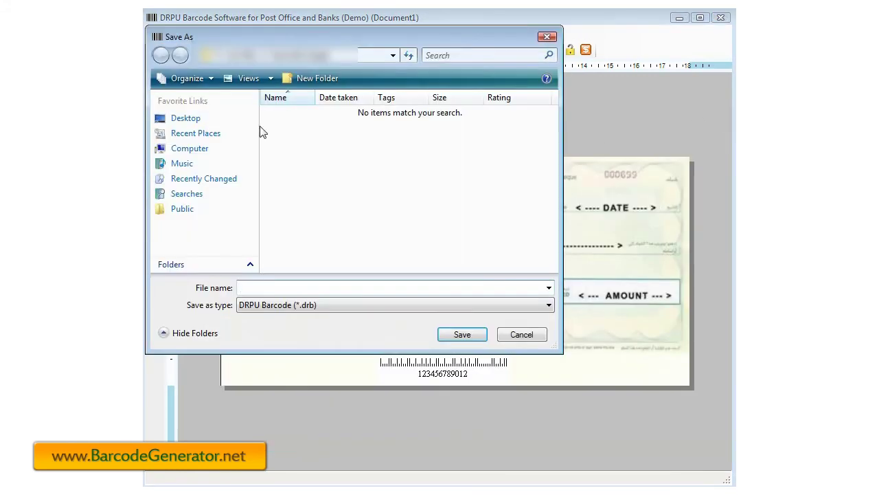
pyautogui.click(274, 288)
pyautogui.write('ch')
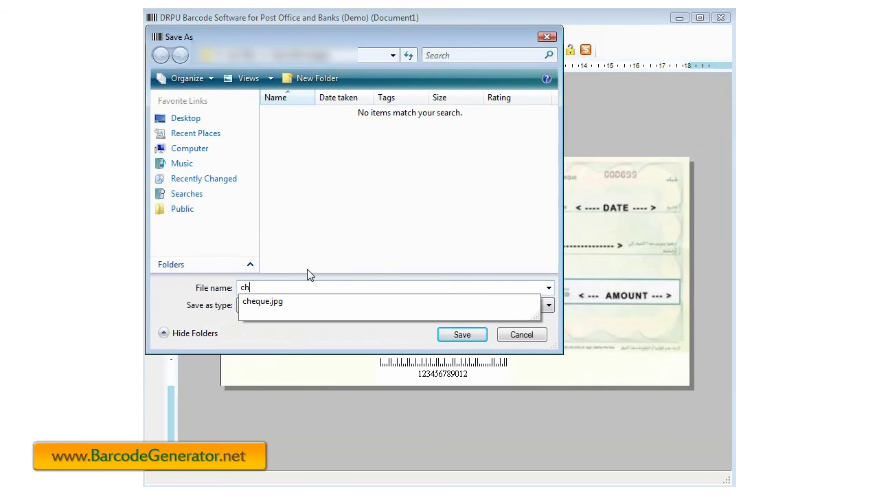
pyautogui.write('eque barcode')
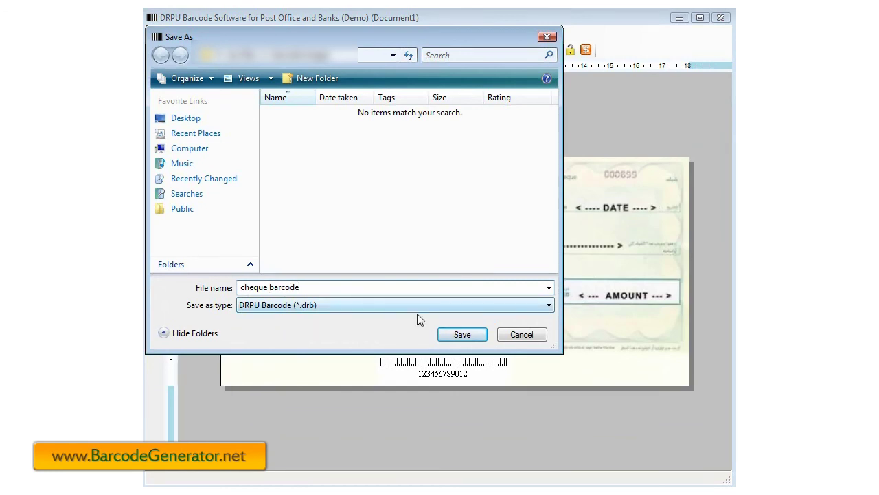
pyautogui.click(463, 334)
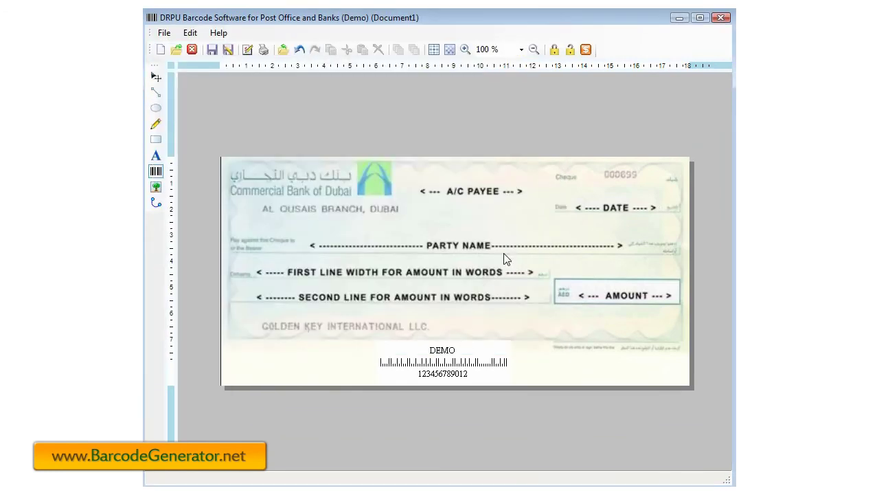
pyautogui.click(721, 19)
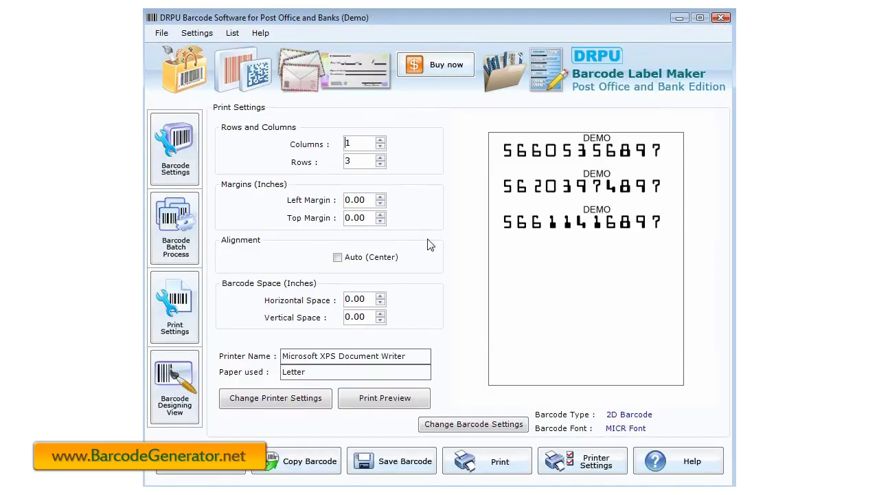
# Step: Open the software help and read the topics on barcode fonts, the software menu and the software buttons
pyautogui.click(679, 462)
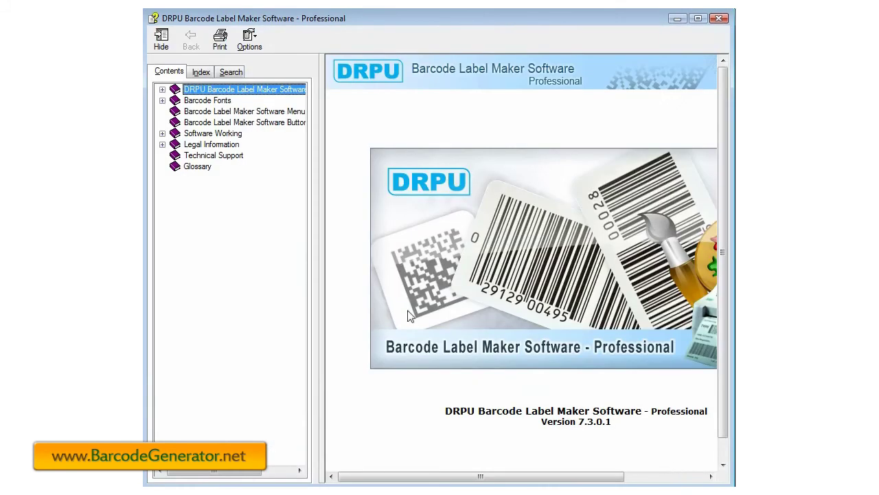
pyautogui.click(213, 101)
pyautogui.moveTo(721, 174)
pyautogui.mouseDown()
pyautogui.moveTo(732, 354)
pyautogui.moveTo(712, 167)
pyautogui.mouseUp()
pyautogui.click(248, 112)
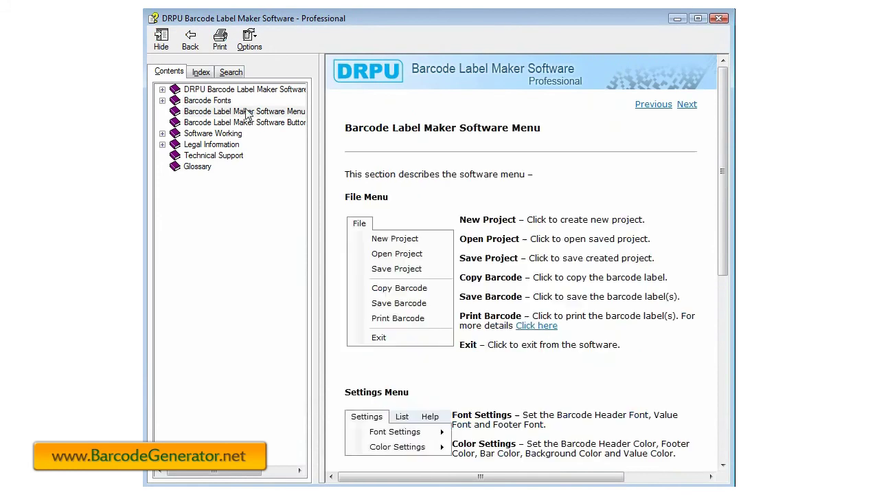
pyautogui.click(497, 237)
pyautogui.scroll(-10, 508, 241)
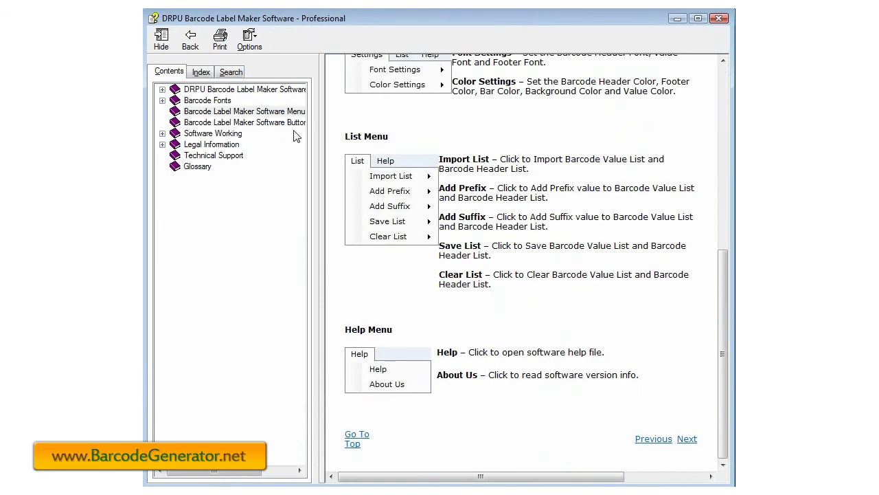
pyautogui.click(247, 122)
pyautogui.click(543, 204)
pyautogui.scroll(-10, 545, 206)
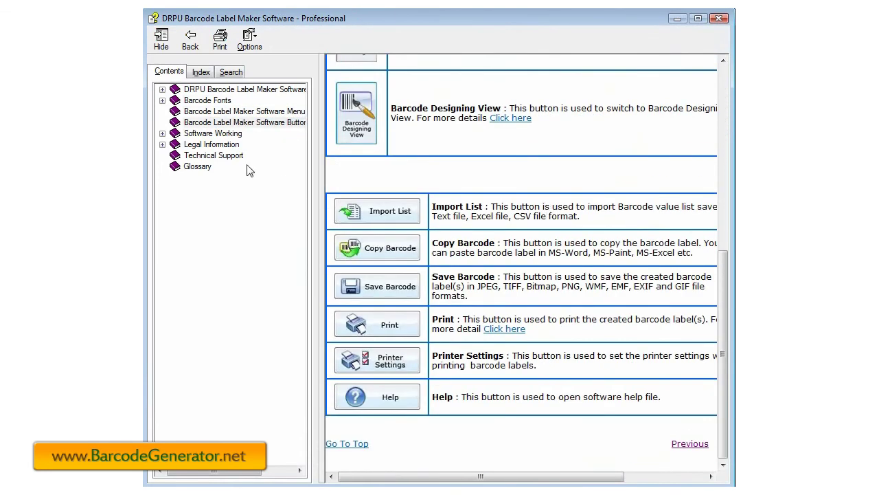
# Step: Read the Barcode Settings, 2D Barcode and Designing View Menu Bar topics under Software Working in the help file
pyautogui.click(162, 133)
pyautogui.click(188, 145)
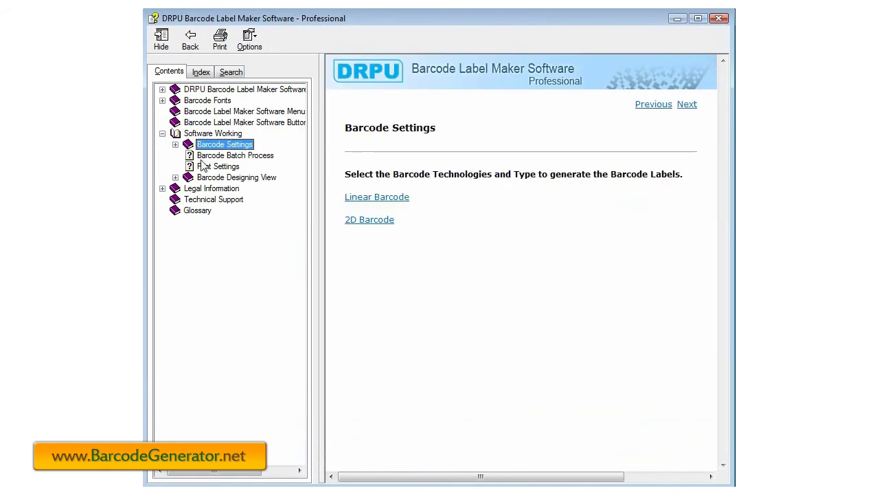
pyautogui.click(175, 144)
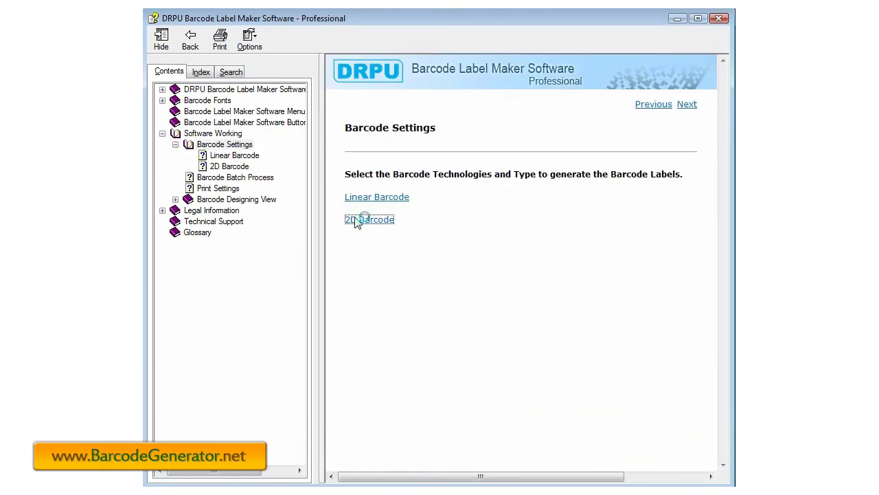
pyautogui.scroll(-10, 425, 230)
pyautogui.click(206, 199)
pyautogui.click(184, 200)
pyautogui.click(230, 221)
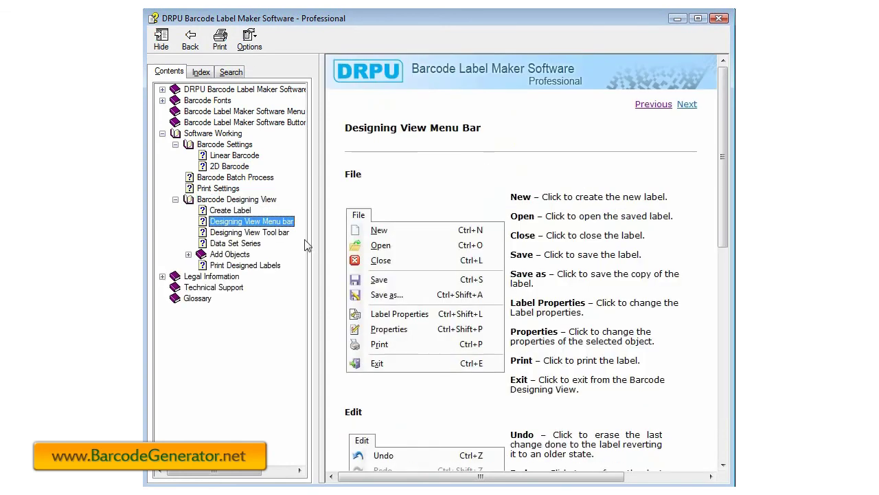
pyautogui.scroll(-10, 455, 230)
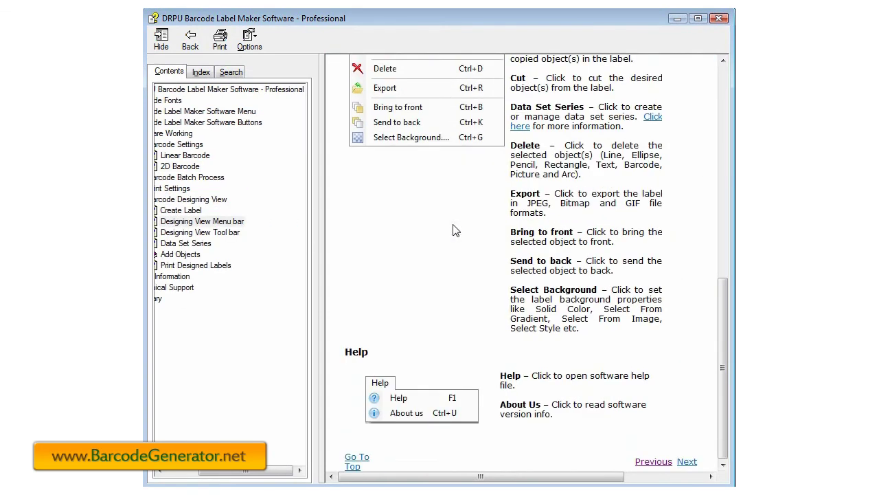
# Step: Read the Technical Support topic and close the help file
pyautogui.moveTo(244, 471); pyautogui.dragTo(214, 472)
pyautogui.click(206, 288)
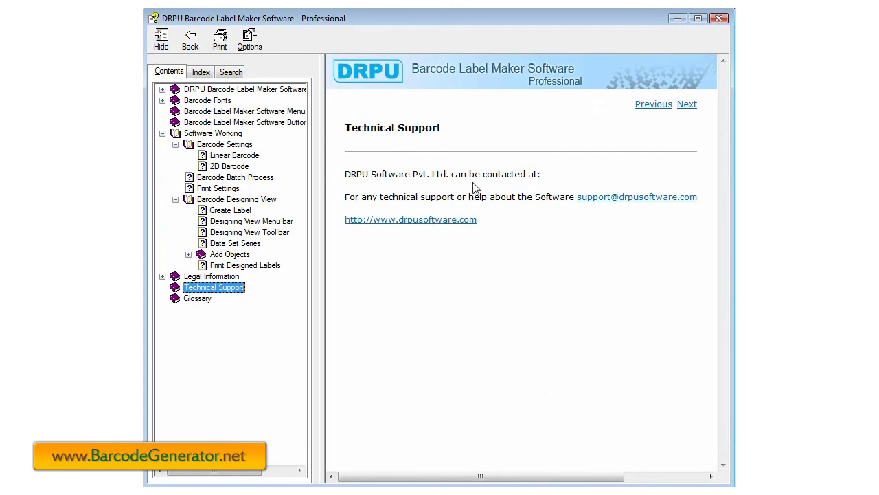
pyautogui.click(720, 19)
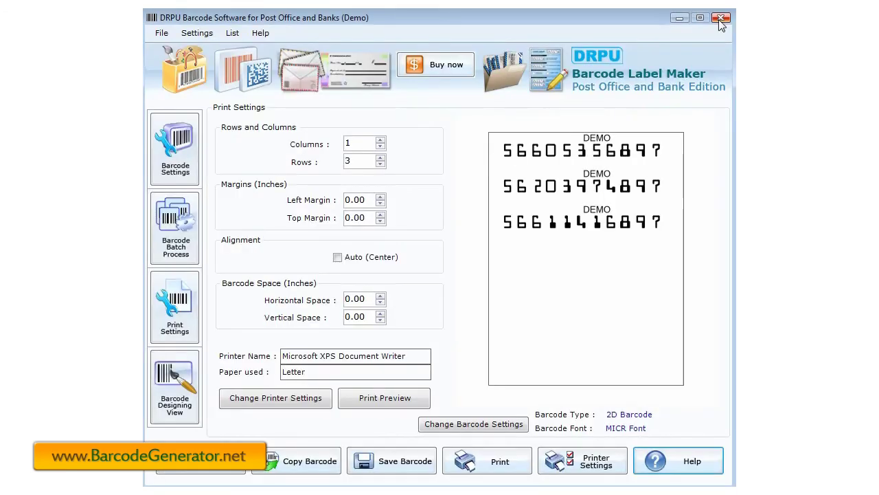
# Step: View the program's About Us information and close it
pyautogui.click(261, 33)
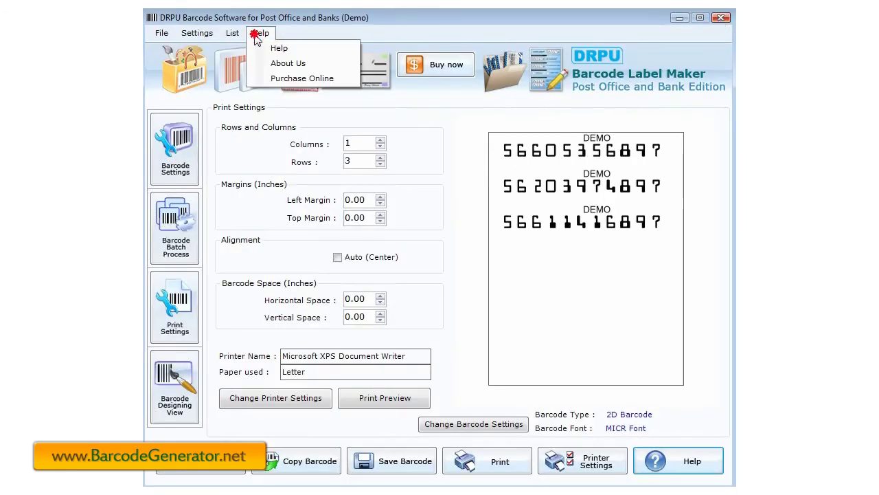
pyautogui.click(274, 63)
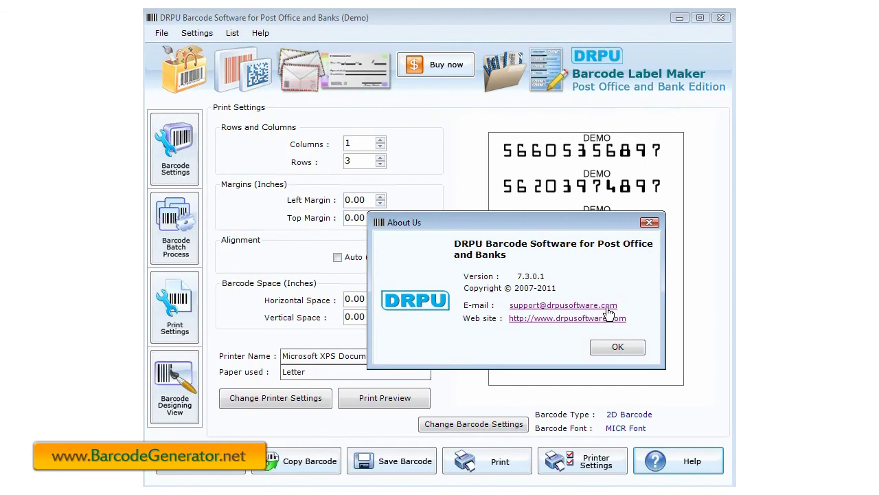
pyautogui.click(615, 349)
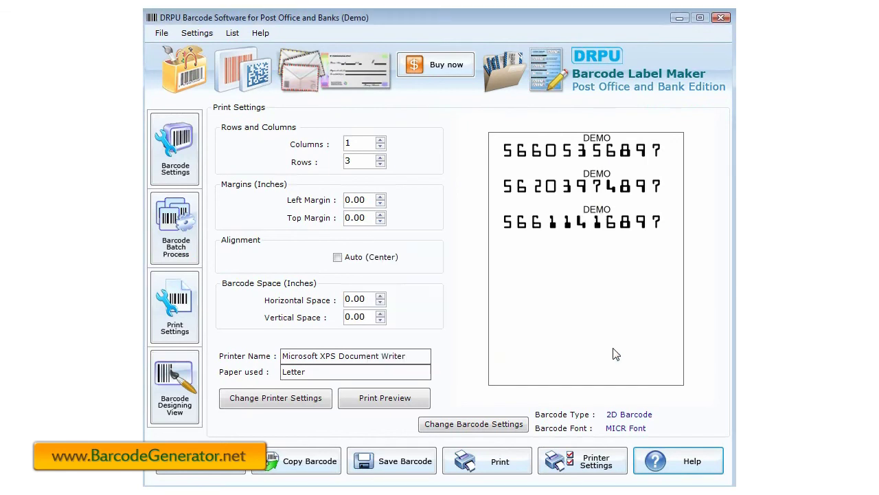
pyautogui.click(260, 33)
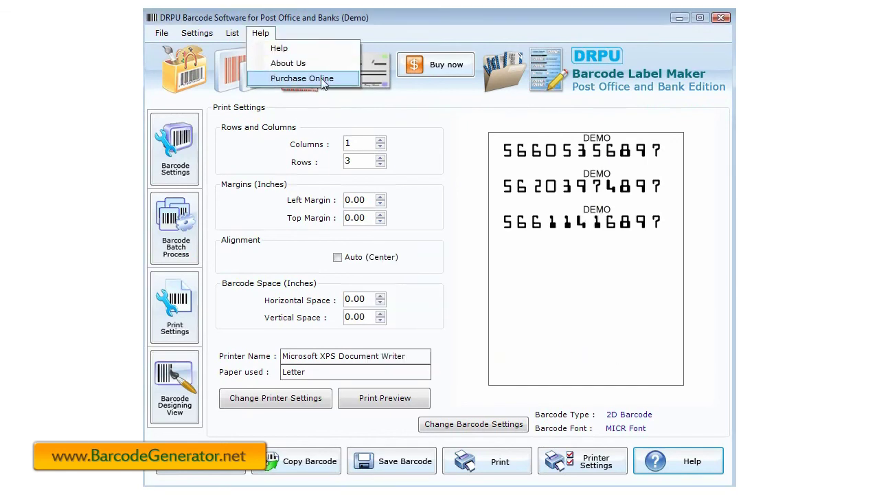
pyautogui.click(433, 104)
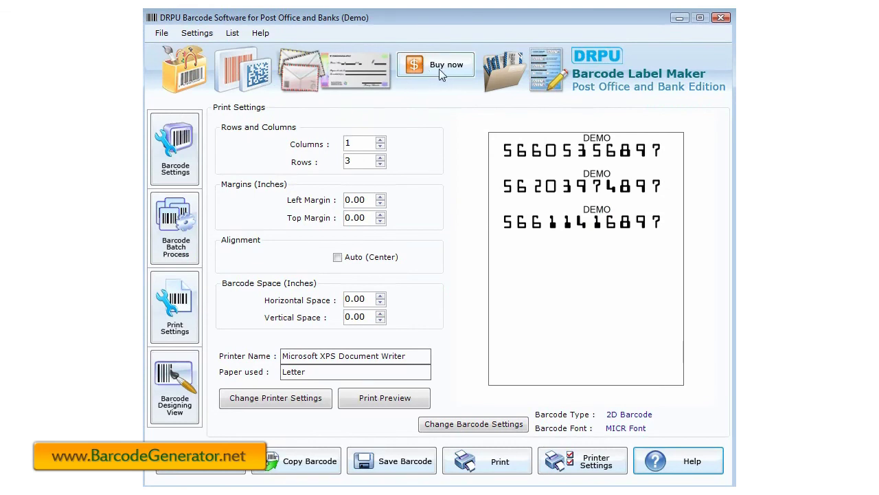